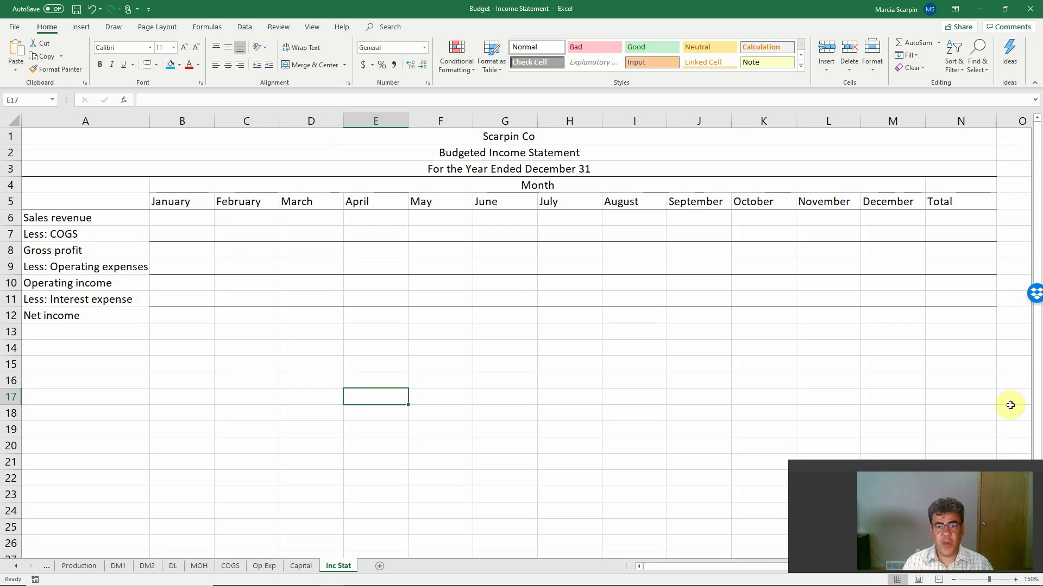
# Review the income statement labels from Sales revenue down to Interest expense.
pyautogui.click(103, 225)
pyautogui.click(105, 233)
pyautogui.click(115, 264)
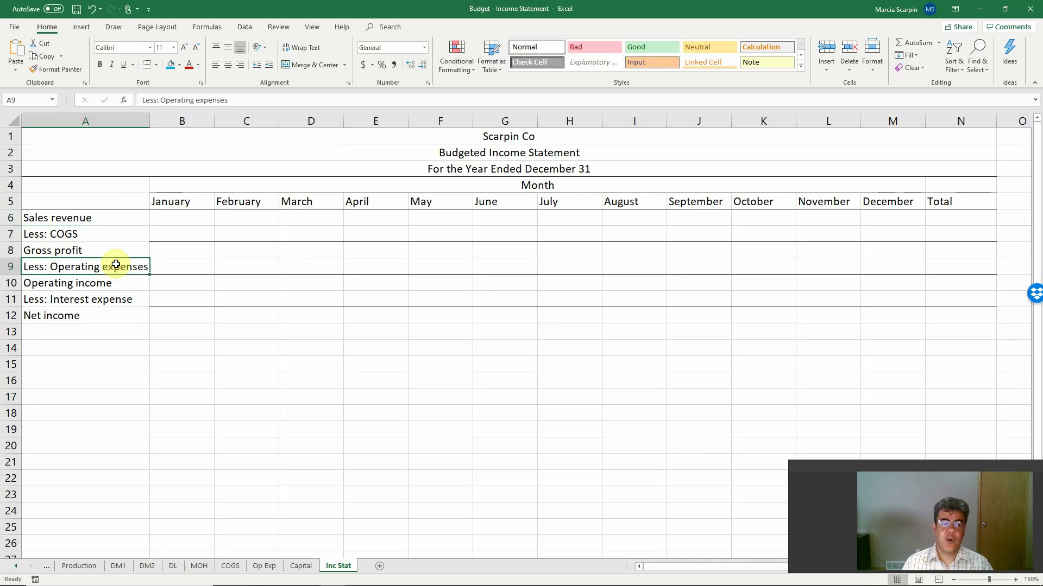
pyautogui.click(122, 295)
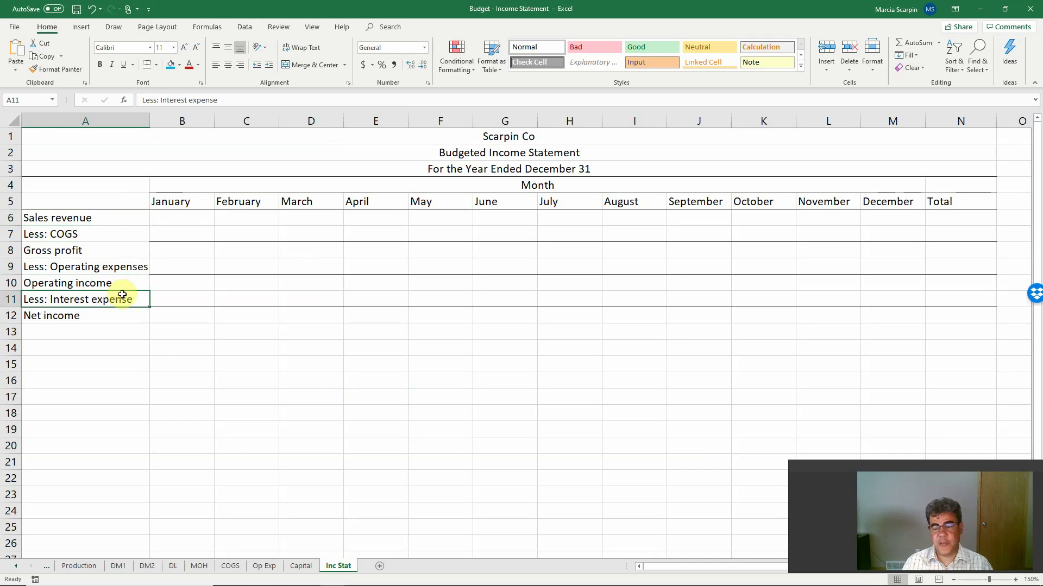
pyautogui.click(121, 335)
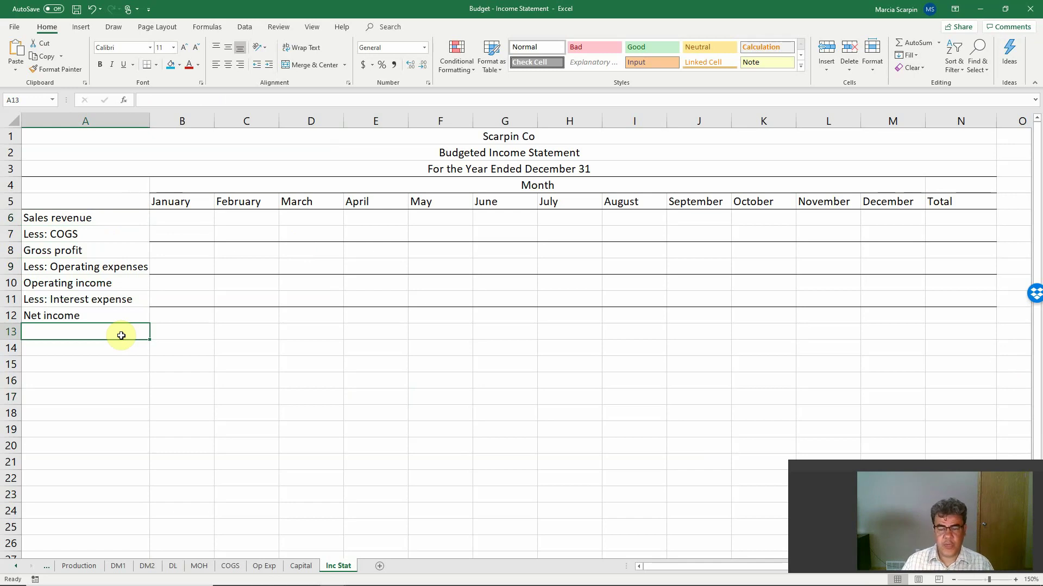
# Enter =B6-B7 in B8 as January's gross profit.
pyautogui.click(191, 249)
pyautogui.write('=')
pyautogui.press('Up')
pyautogui.press('Up')
pyautogui.write('-')
pyautogui.press('Up')
pyautogui.press('Return')
pyautogui.press('Return')
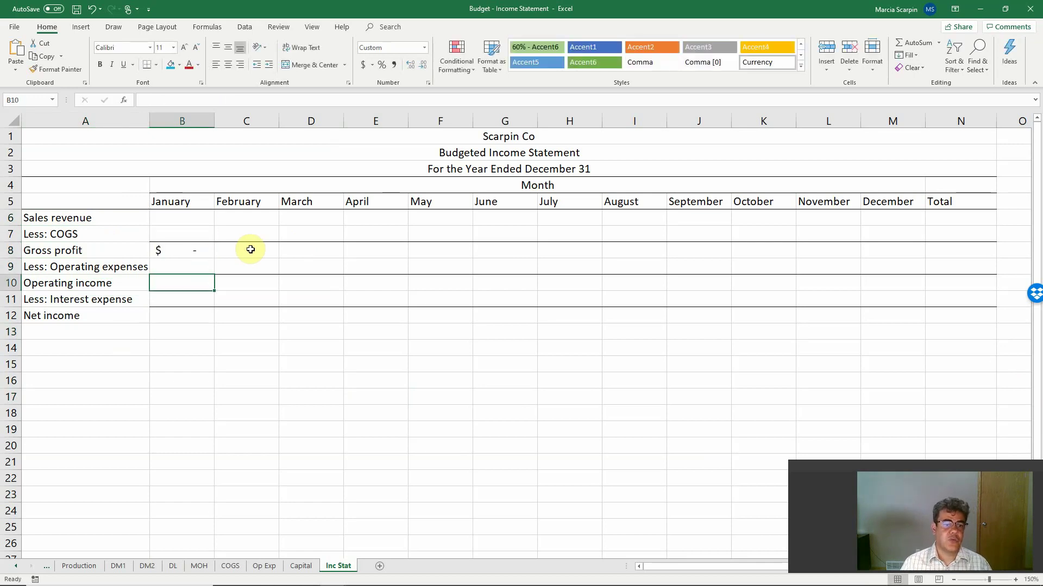
# Enter =+B8-B9 in B10 as January's operating income and check it.
pyautogui.write('+')
pyautogui.press('Up')
pyautogui.press('Up')
pyautogui.write('-')
pyautogui.press('Up')
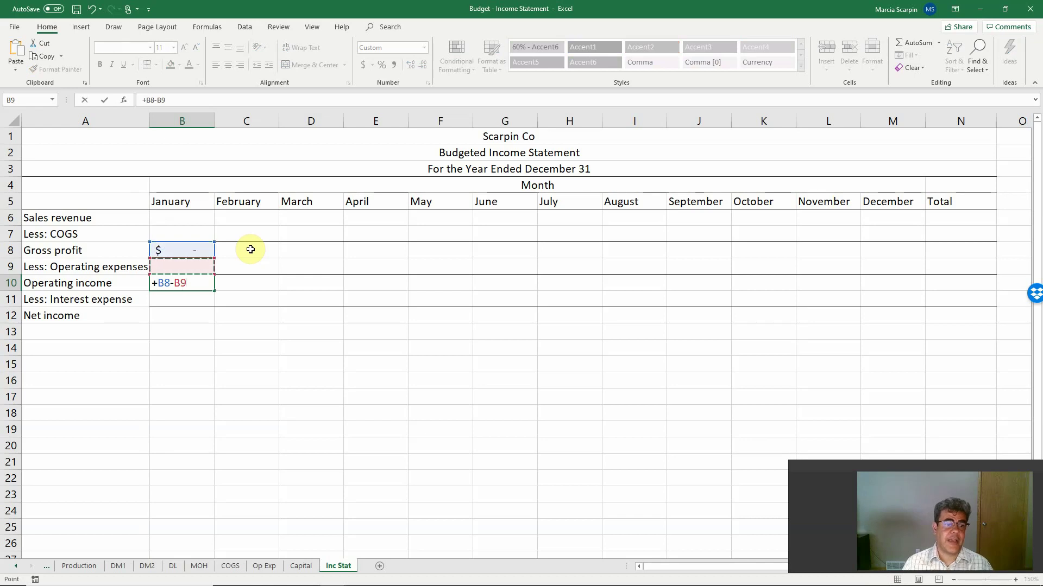
pyautogui.press('Return')
pyautogui.press('Up')
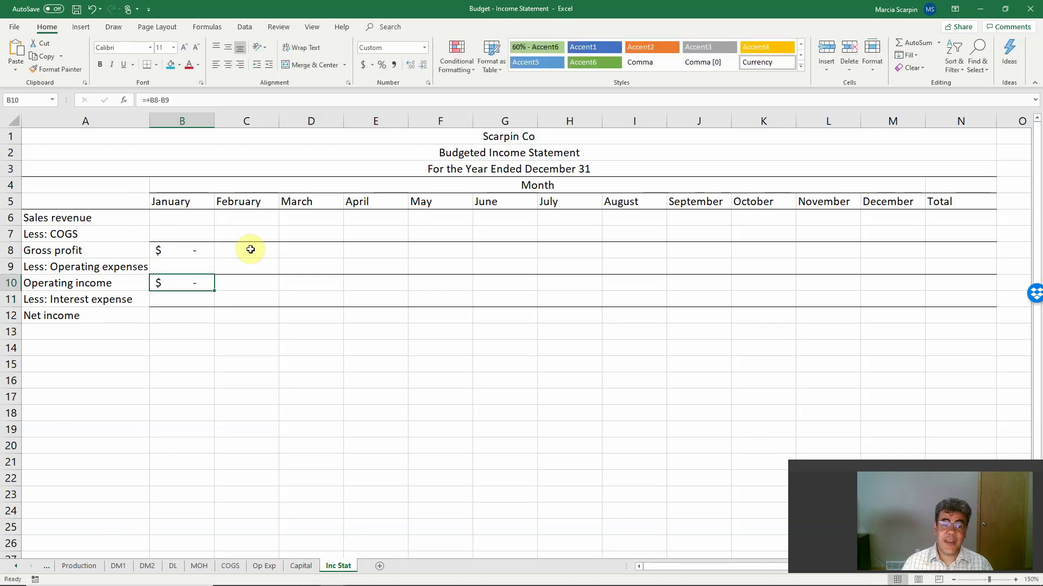
# Enter =+B10-B11 in B12 as January's net income.
pyautogui.press('Down')
pyautogui.press('Down')
pyautogui.write('+')
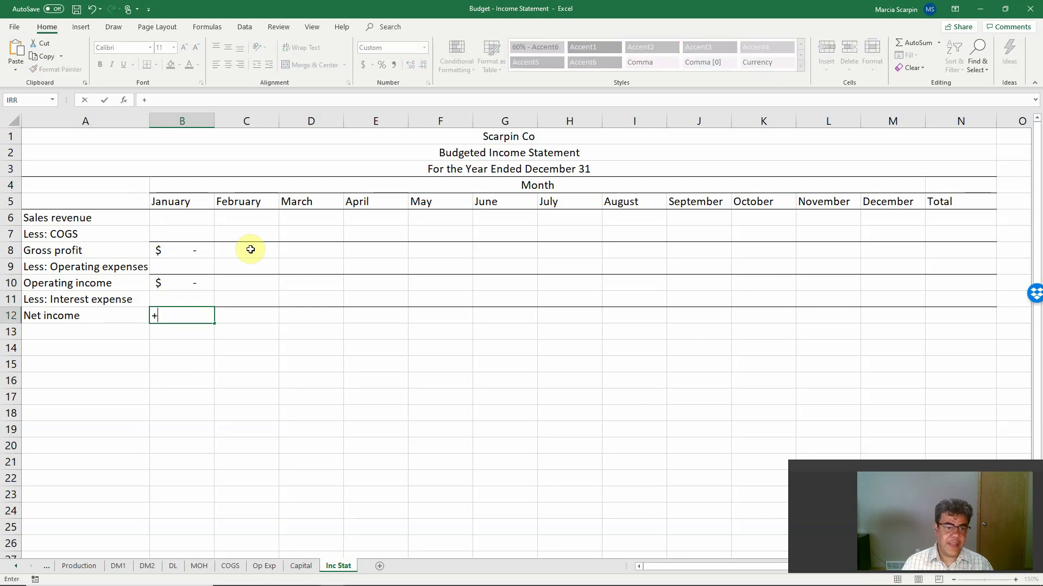
pyautogui.press('Up')
pyautogui.press('Up')
pyautogui.write('-')
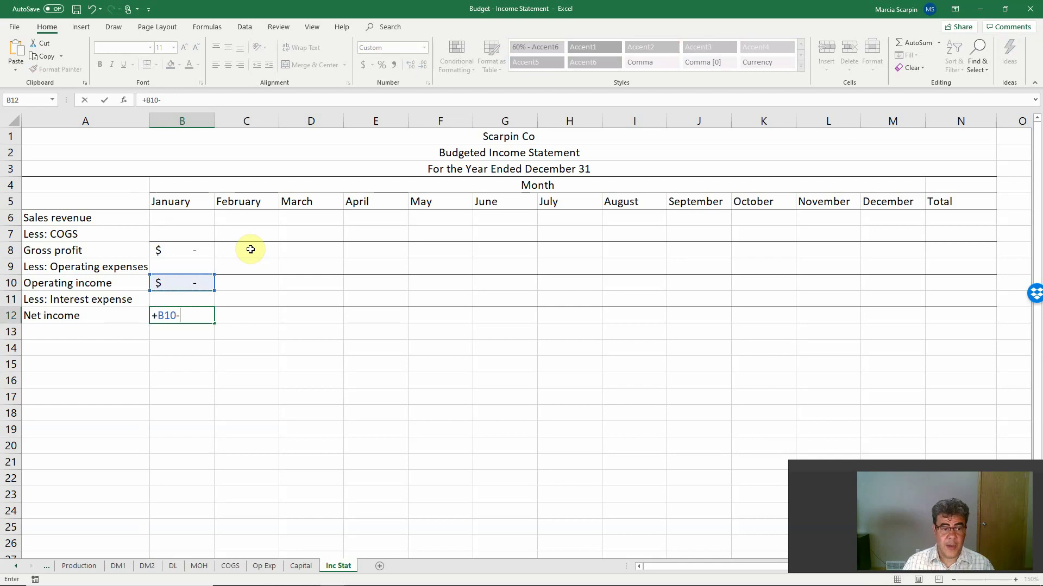
pyautogui.press('Up')
pyautogui.press('Return')
pyautogui.press('Up')
pyautogui.press('Up')
pyautogui.press('Up')
pyautogui.press('Up')
pyautogui.press('Up')
pyautogui.press('Up')
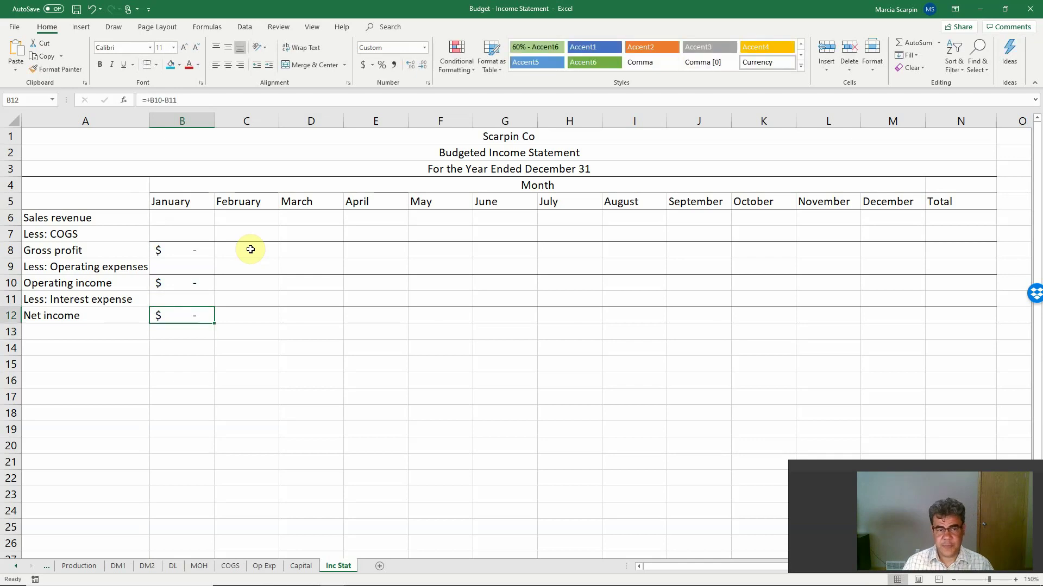
pyautogui.press('Up')
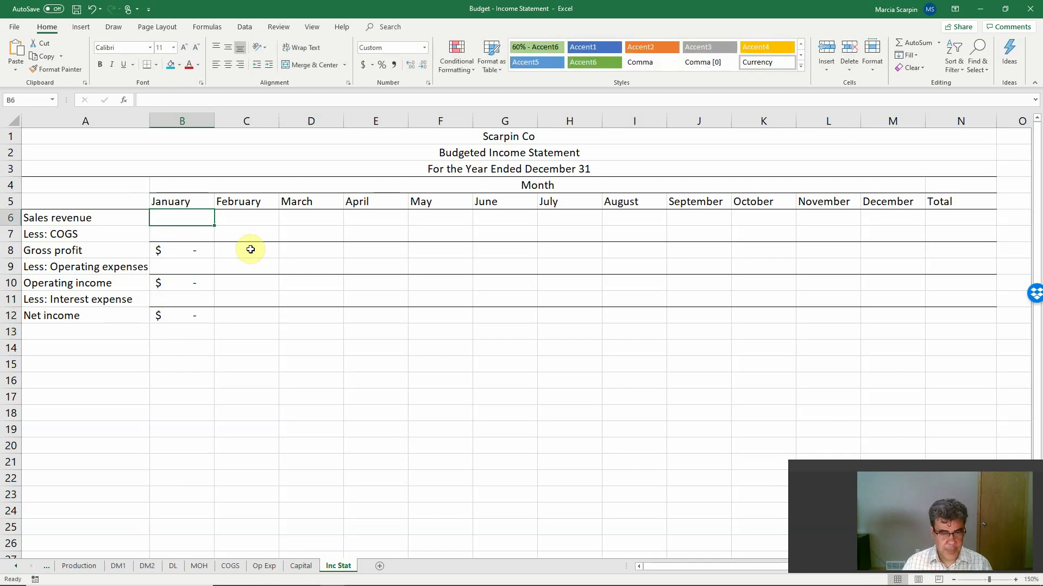
# Copy January's B6:B12 formulas across February through the Total column.
pyautogui.hotkey('shift', 'Down')
pyautogui.hotkey('shift', 'Down')
pyautogui.hotkey('shift', 'Down')
pyautogui.hotkey('shift', 'Down')
pyautogui.hotkey('shift', 'Down')
pyautogui.hotkey('shift', 'Down')
pyautogui.hotkey('ctrl', 'c')
pyautogui.hotkey('shift', 'Right')
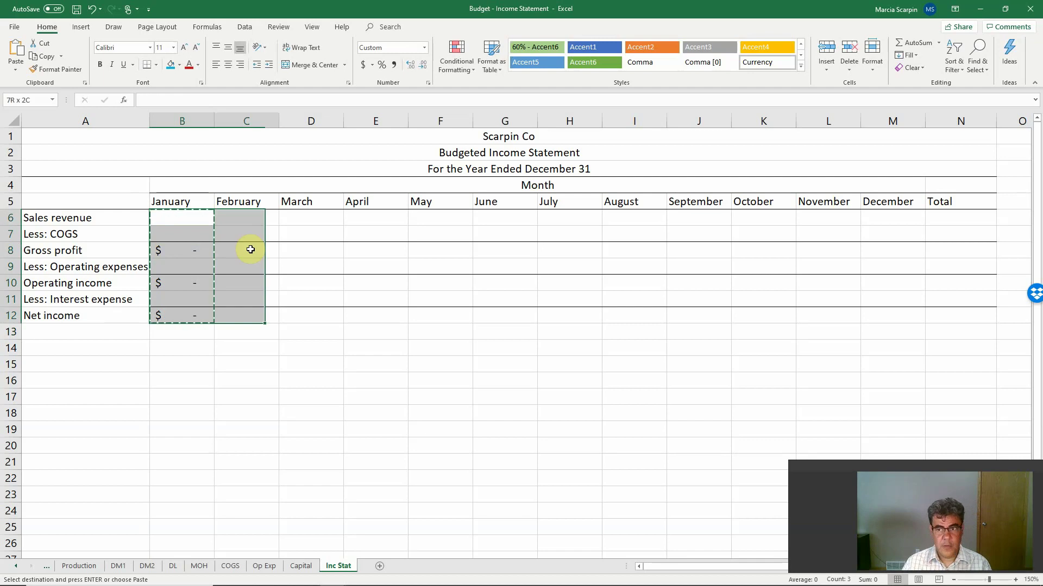
pyautogui.hotkey('shift', 'Right')
pyautogui.hotkey('shift', 'Right')
pyautogui.hotkey('shift', 'Right')
pyautogui.hotkey('shift', 'Right')
pyautogui.hotkey('shift', 'Right')
pyautogui.hotkey('shift', 'Right')
pyautogui.hotkey('shift', 'Right')
pyautogui.hotkey('shift', 'Right')
pyautogui.hotkey('shift', 'Right')
pyautogui.hotkey('shift', 'Right')
pyautogui.hotkey('shift', 'Right')
pyautogui.press('Return')
pyautogui.press('Left')
pyautogui.press('Right')
pyautogui.press('Right')
# Set January interest expense to 0 and copy it through December.
pyautogui.press('Left')
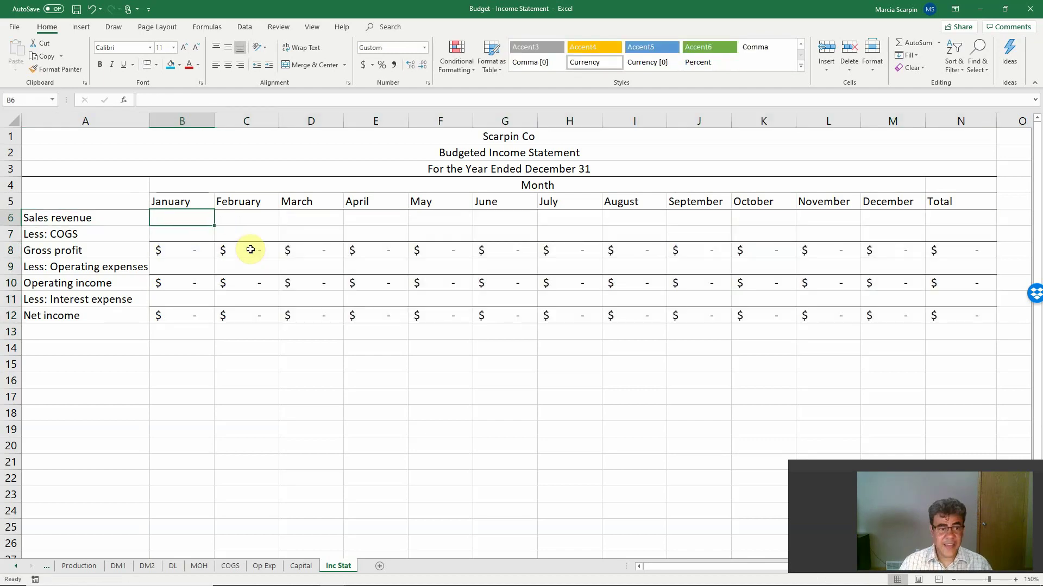
pyautogui.press('Down')
pyautogui.press('Down')
pyautogui.press('Down')
pyautogui.press('Down')
pyautogui.press('Down')
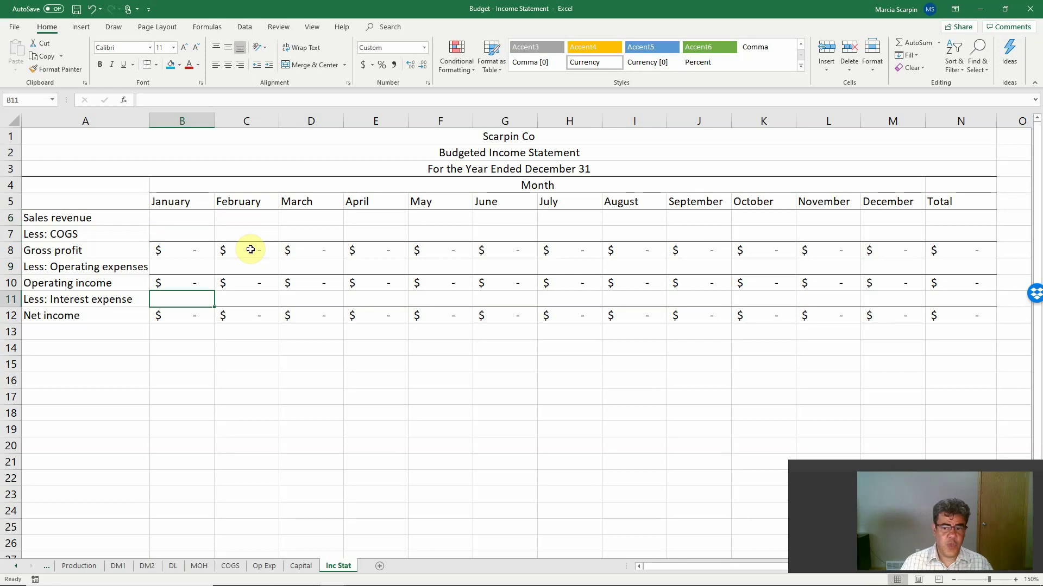
pyautogui.write('0')
pyautogui.press('Return')
pyautogui.press('Up')
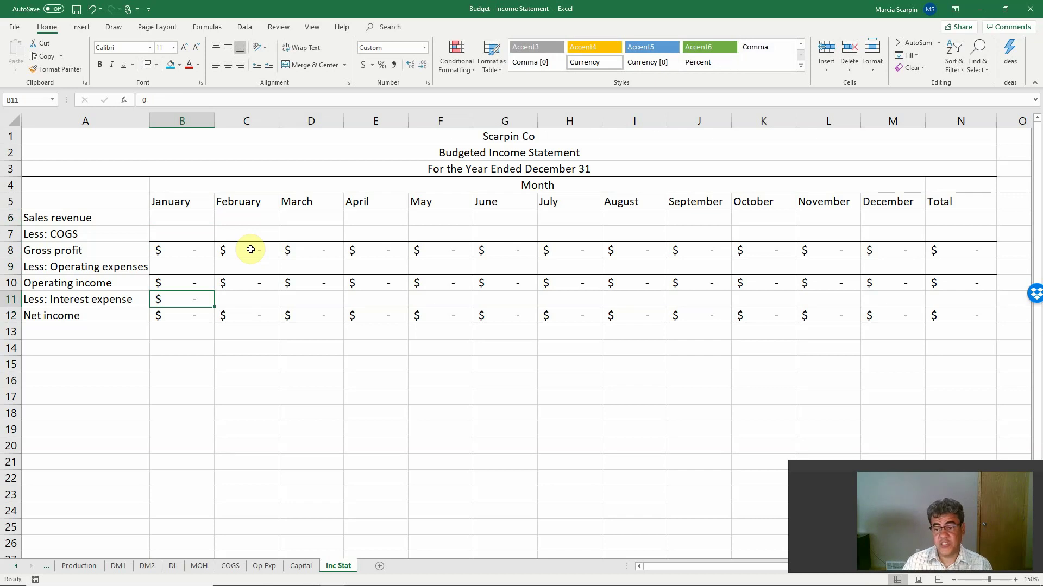
pyautogui.hotkey('ctrl', 'c')
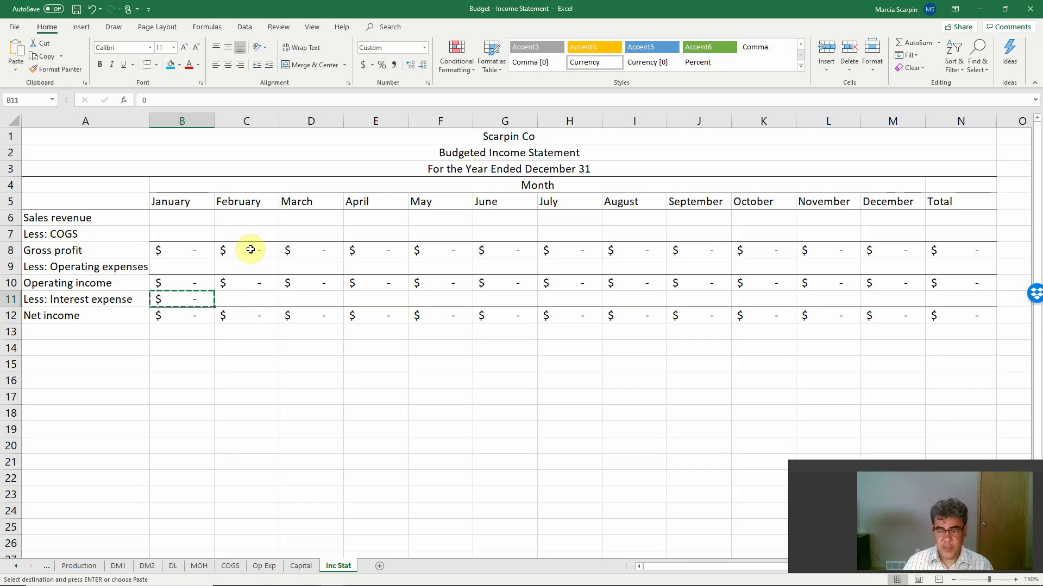
pyautogui.hotkey('shift', 'Right')
pyautogui.hotkey('shift', 'Right')
pyautogui.hotkey('shift', 'Right')
pyautogui.hotkey('shift', 'Right')
pyautogui.hotkey('shift', 'Right')
pyautogui.hotkey('shift', 'Right')
pyautogui.hotkey('shift', 'Right')
pyautogui.hotkey('shift', 'Right')
pyautogui.hotkey('shift', 'Right')
pyautogui.hotkey('shift', 'Right')
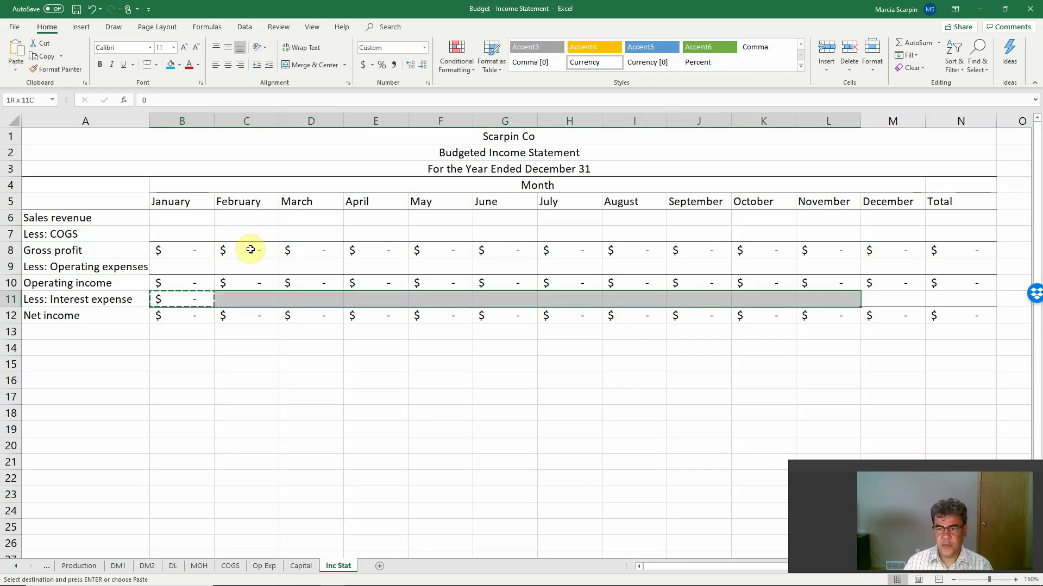
pyautogui.hotkey('shift', 'Right')
pyautogui.press('Return')
pyautogui.press('Right')
pyautogui.press('Right')
pyautogui.press('Right')
pyautogui.press('Right')
pyautogui.press('Right')
pyautogui.press('Right')
pyautogui.press('Right')
pyautogui.press('Right')
pyautogui.press('Right')
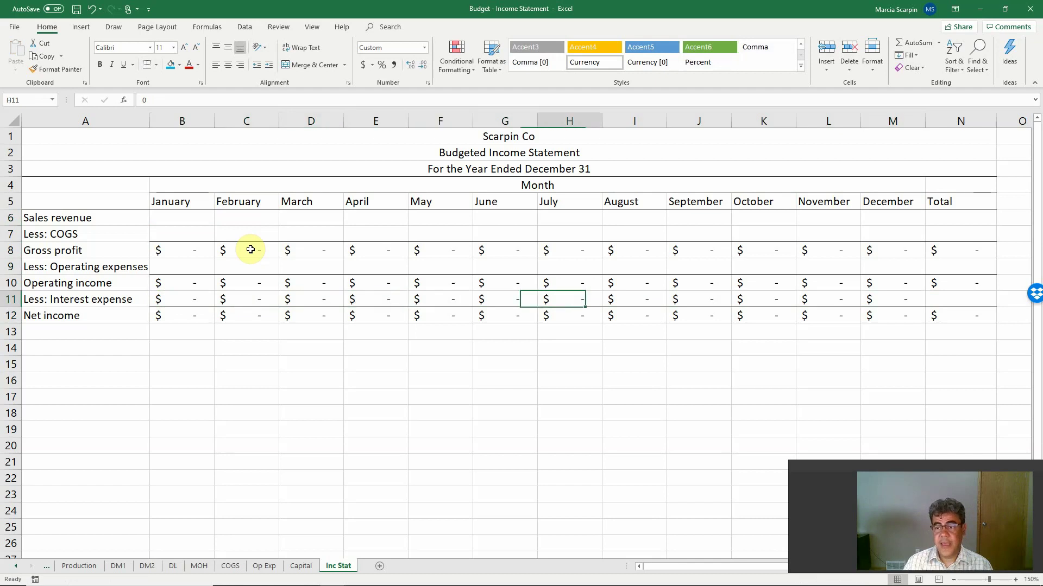
pyautogui.press('Up')
pyautogui.press('Up')
pyautogui.press('Up')
pyautogui.press('Up')
pyautogui.press('Up')
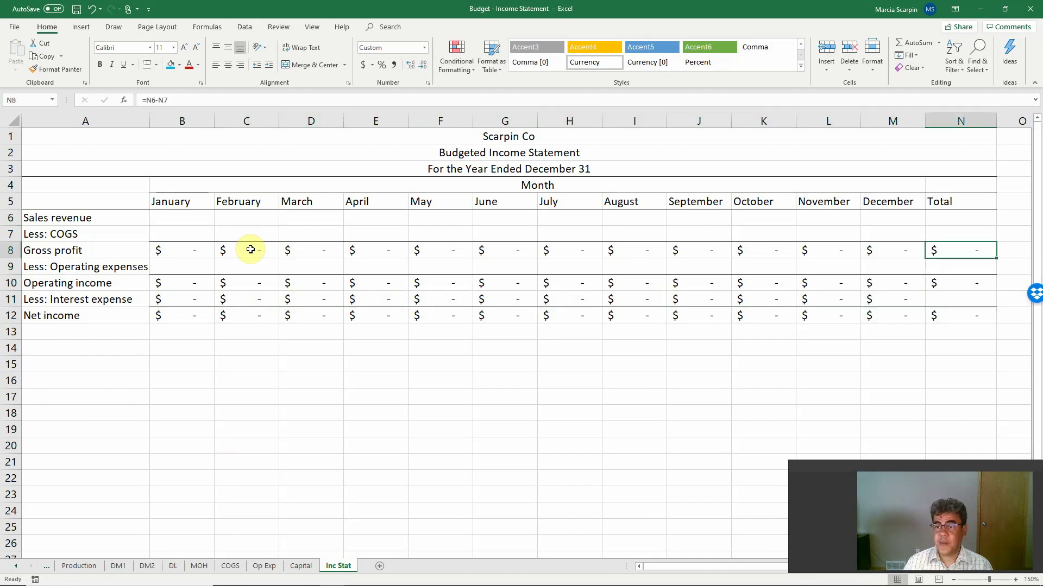
# Enter =SUM(B6:M6) as the Sales revenue total in N6.
pyautogui.write('=sum(')
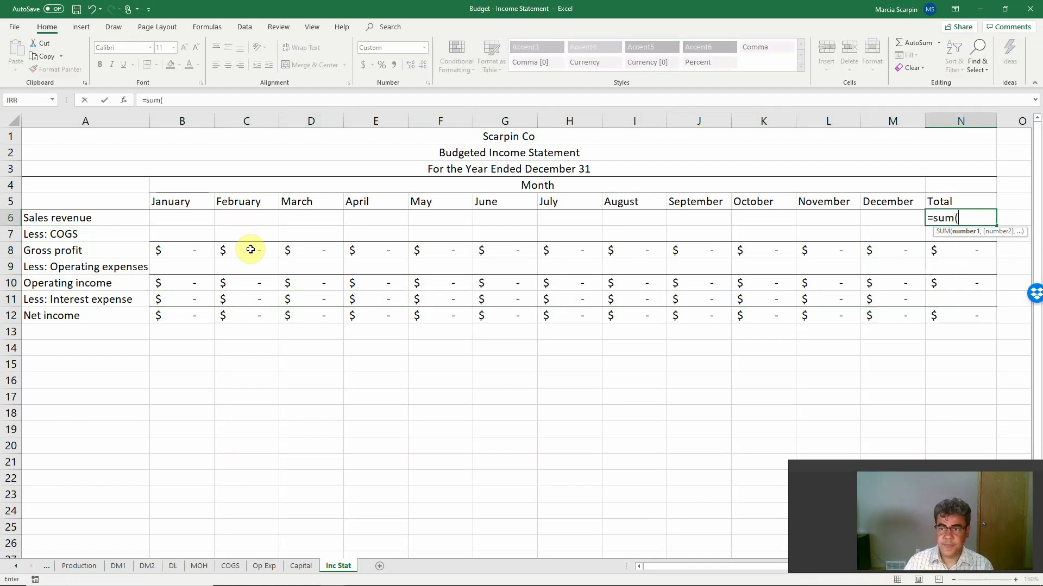
pyautogui.press('Left')
pyautogui.hotkey('shift', 'Left')
pyautogui.hotkey('shift', 'Left')
pyautogui.hotkey('shift', 'Left')
pyautogui.hotkey('shift', 'Left')
pyautogui.hotkey('shift', 'Left')
pyautogui.hotkey('shift', 'Left')
pyautogui.hotkey('shift', 'Left')
pyautogui.hotkey('shift', 'Left')
pyautogui.hotkey('shift', 'Left')
pyautogui.hotkey('shift', 'Left')
pyautogui.hotkey('shift', 'Left')
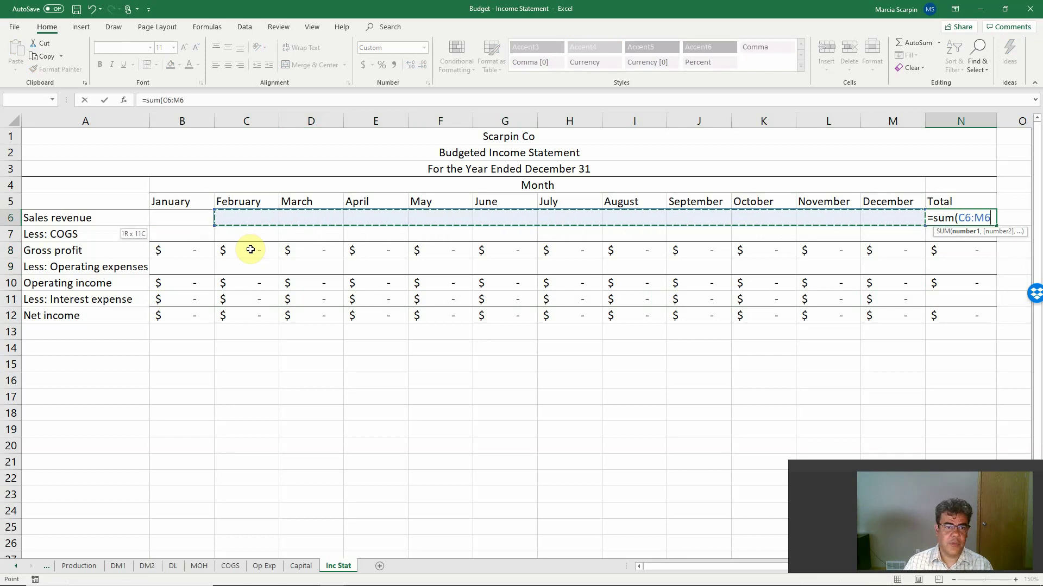
pyautogui.write(')')
pyautogui.press('Return')
pyautogui.press('Up')
# Copy the SUM into the COGS, operating expenses and interest expense totals, then verify them.
pyautogui.hotkey('ctrl', 'c')
pyautogui.press('Down')
pyautogui.hotkey('ctrl', 'v')
pyautogui.press('Down')
pyautogui.press('Down')
pyautogui.hotkey('ctrl', 'v')
pyautogui.press('Down')
pyautogui.press('Down')
pyautogui.hotkey('ctrl', 'v')
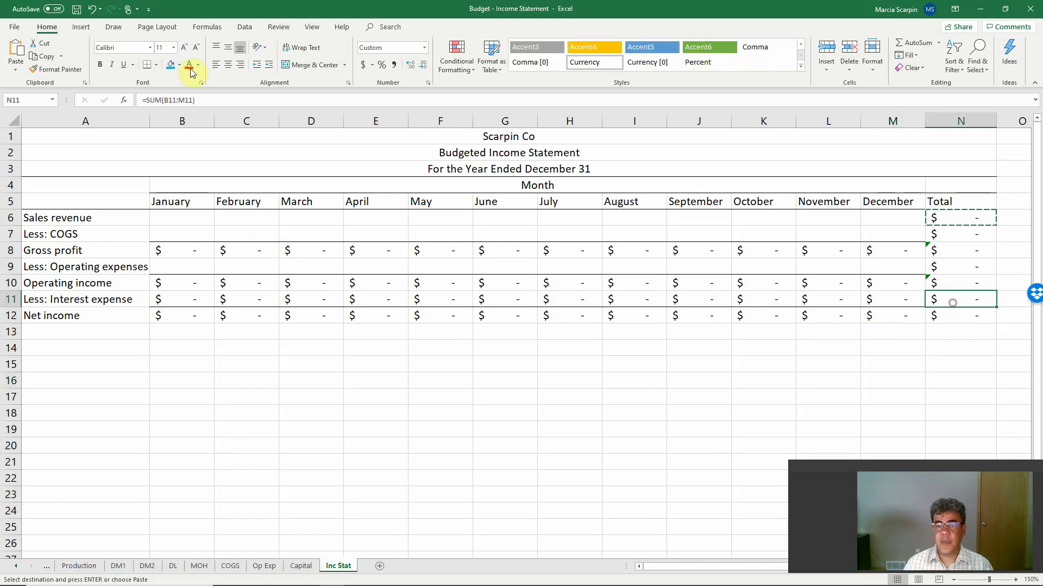
pyautogui.press('Escape')
pyautogui.click(948, 234)
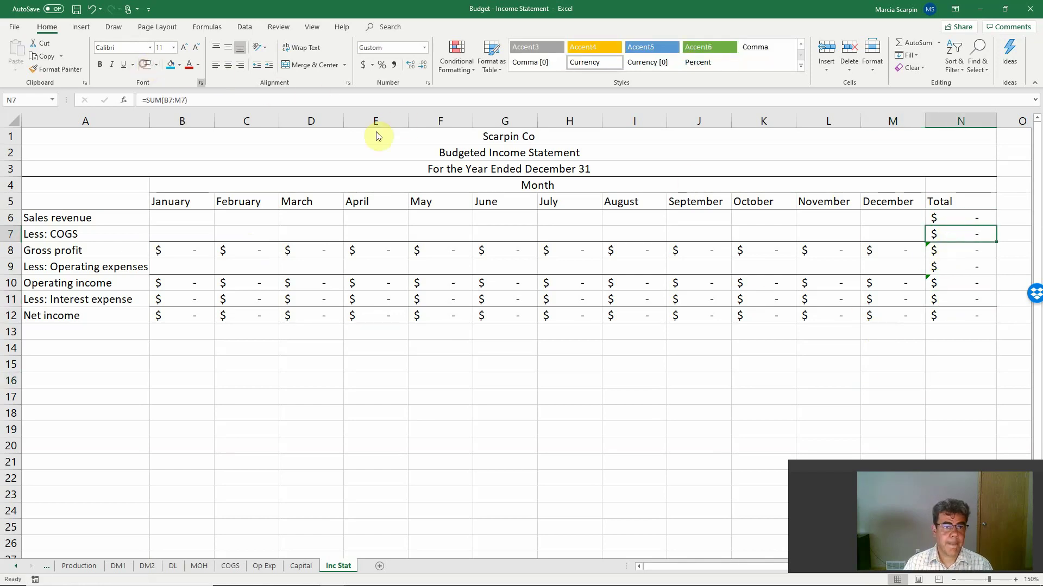
pyautogui.click(959, 269)
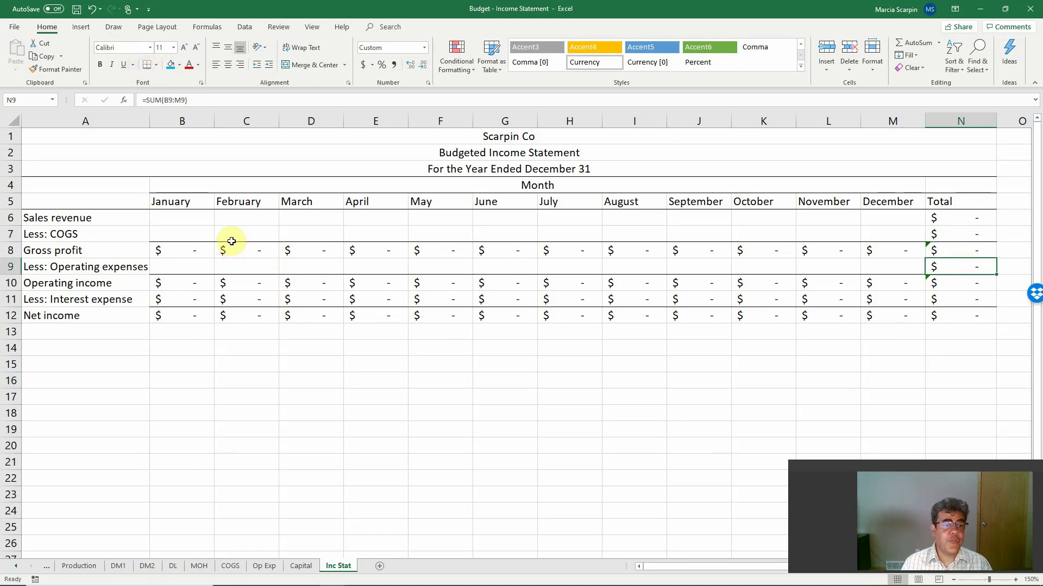
pyautogui.click(15, 568)
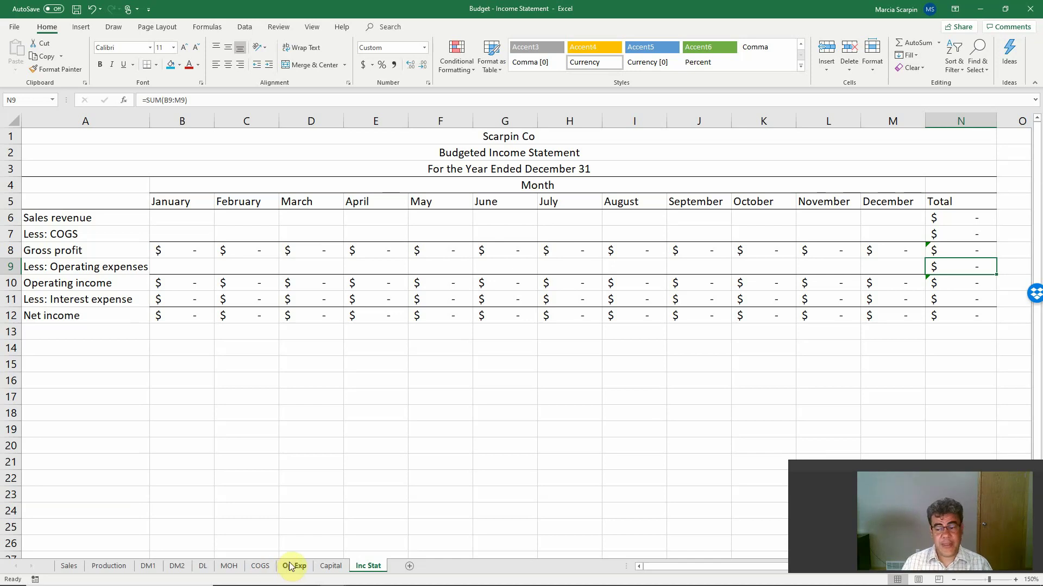
# Link January Sales revenue in B6 to the Sales sheet's $4,500,000 total in B8.
pyautogui.click(166, 217)
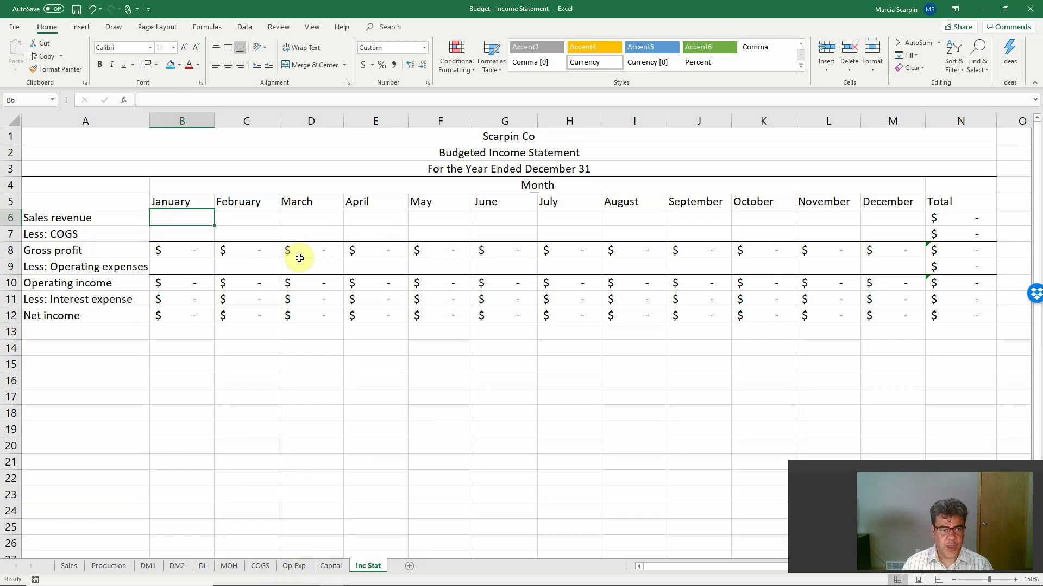
pyautogui.write('=')
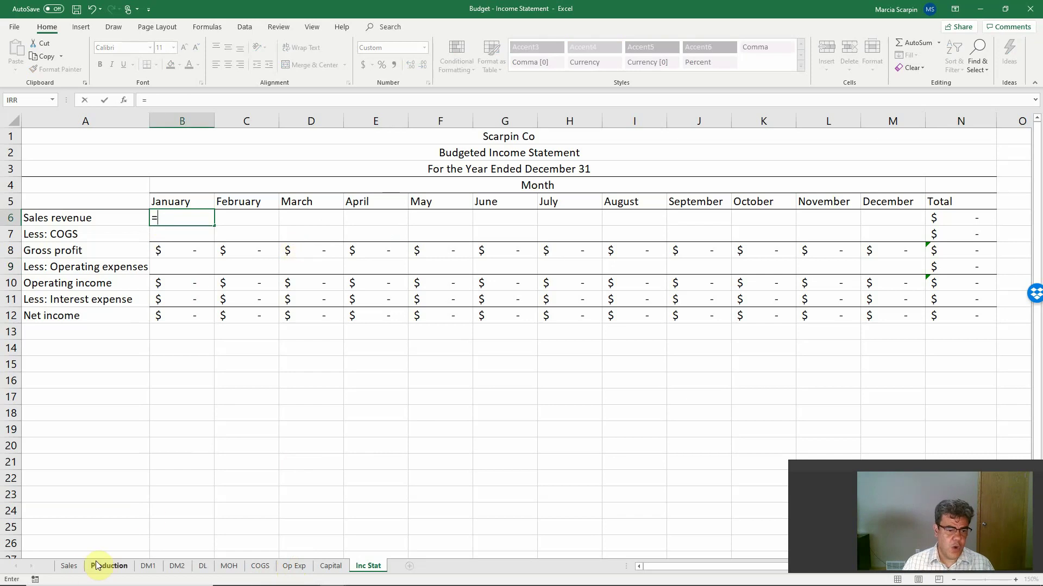
pyautogui.click(71, 566)
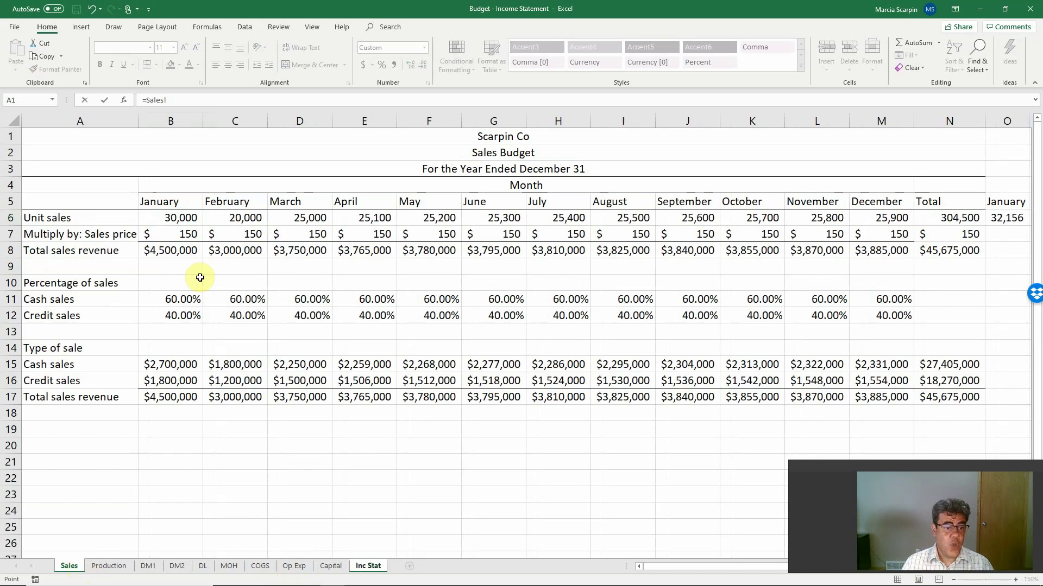
pyautogui.click(189, 256)
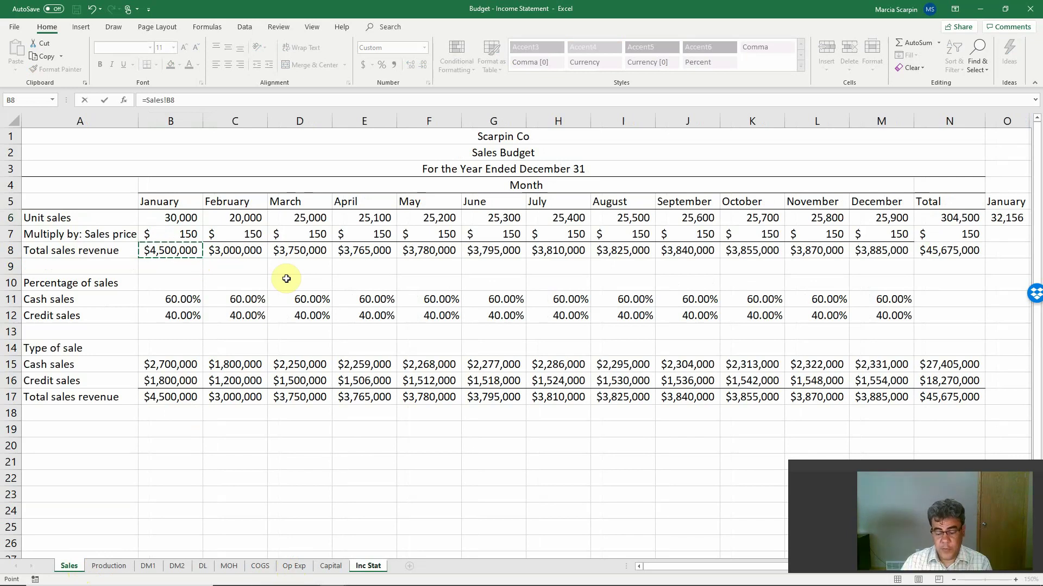
pyautogui.hotkey('ctrl', 'Return')
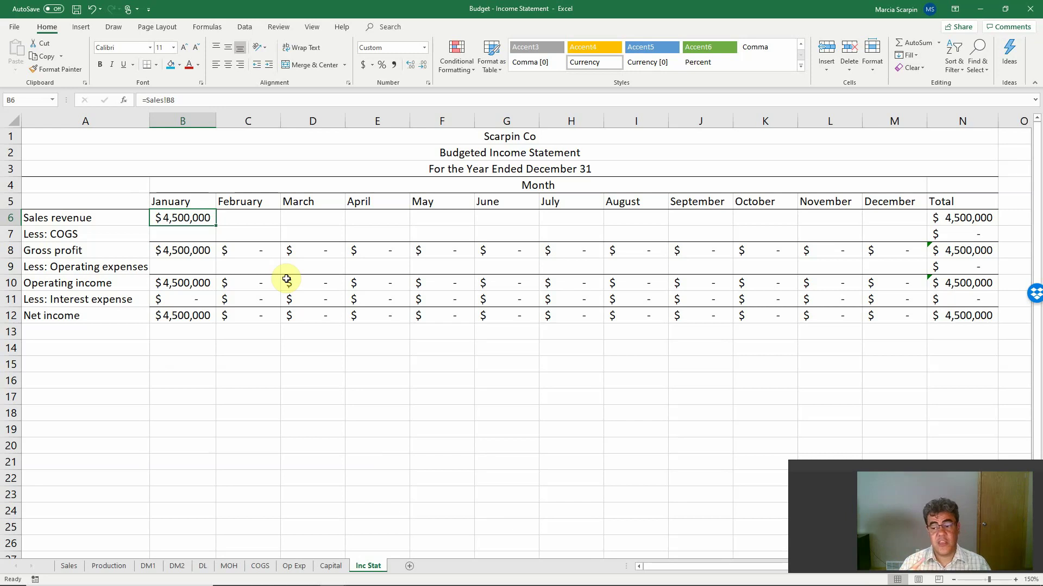
# Start a January COGS formula, cancel it, and zoom in to inspect the COGS sheet.
pyautogui.press('Down')
pyautogui.write('=')
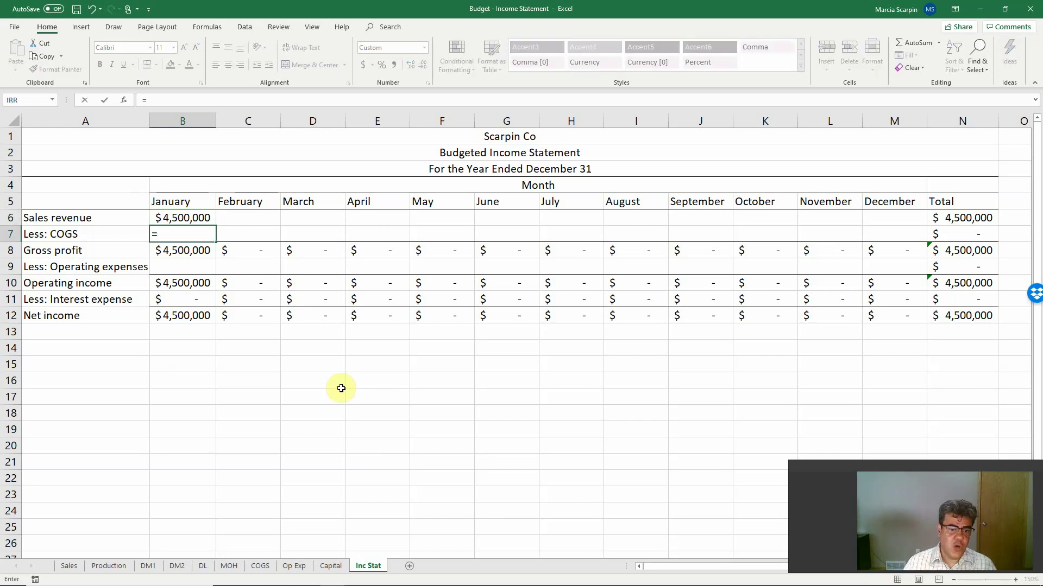
pyautogui.click(273, 567)
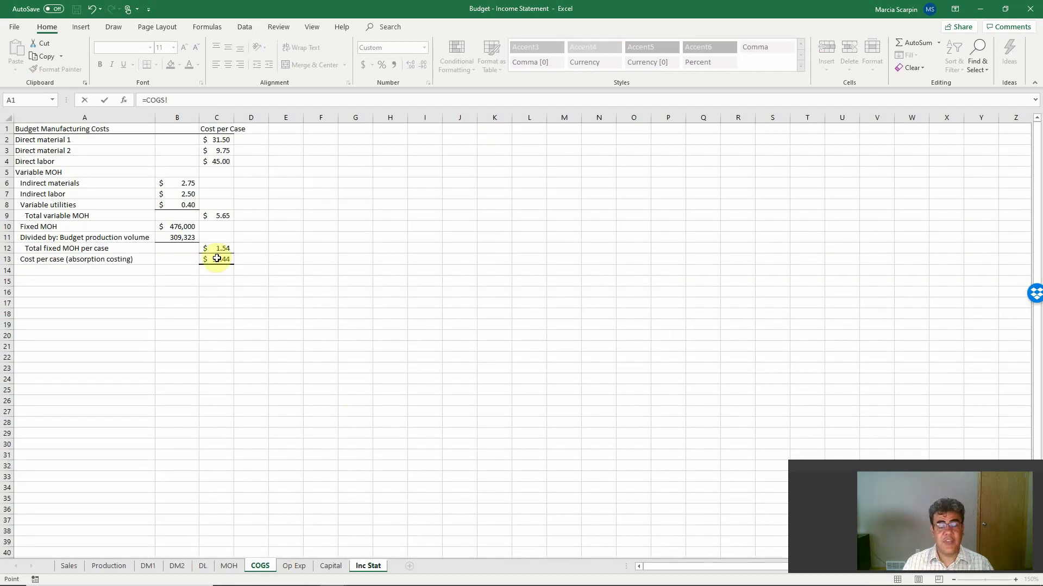
pyautogui.press('Escape')
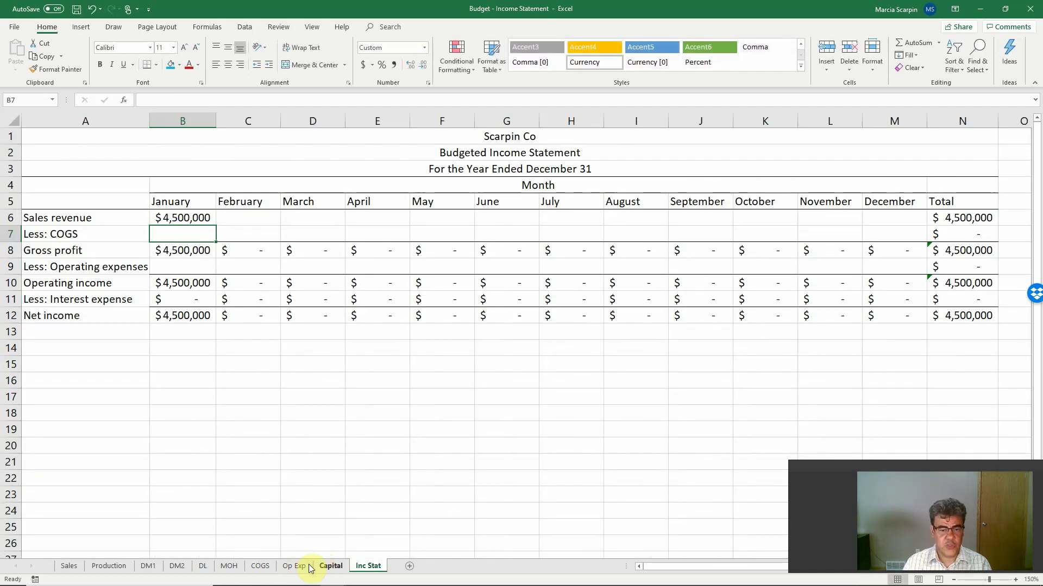
pyautogui.click(260, 566)
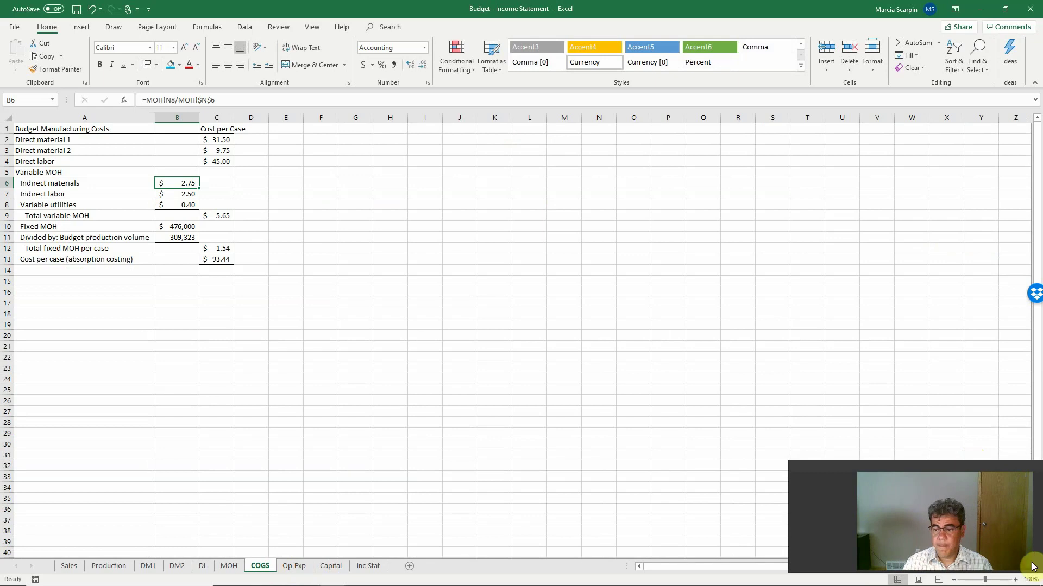
pyautogui.click(1015, 580)
pyautogui.click(1015, 580)
pyautogui.click(1015, 580)
pyautogui.click(1015, 580)
pyautogui.click(1016, 580)
pyautogui.click(1016, 580)
pyautogui.click(1015, 580)
pyautogui.click(1016, 580)
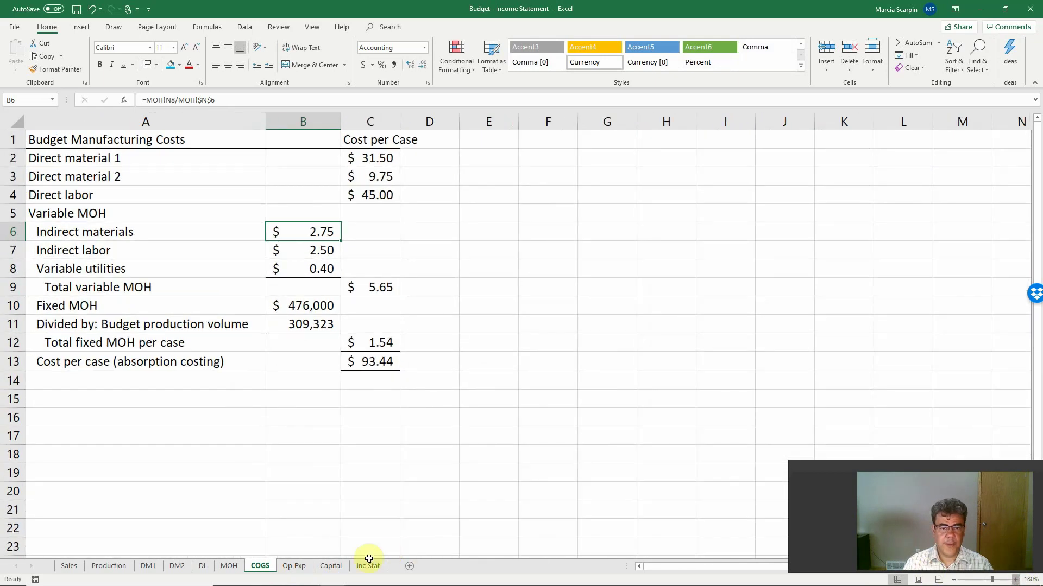
pyautogui.click(368, 565)
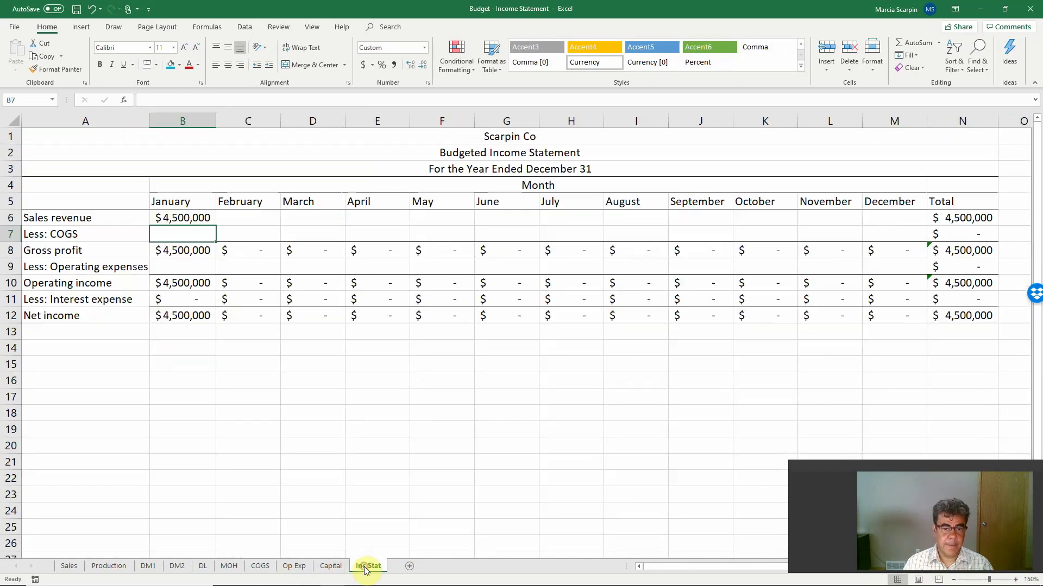
pyautogui.click(262, 566)
pyautogui.scroll(1, 409, 414)
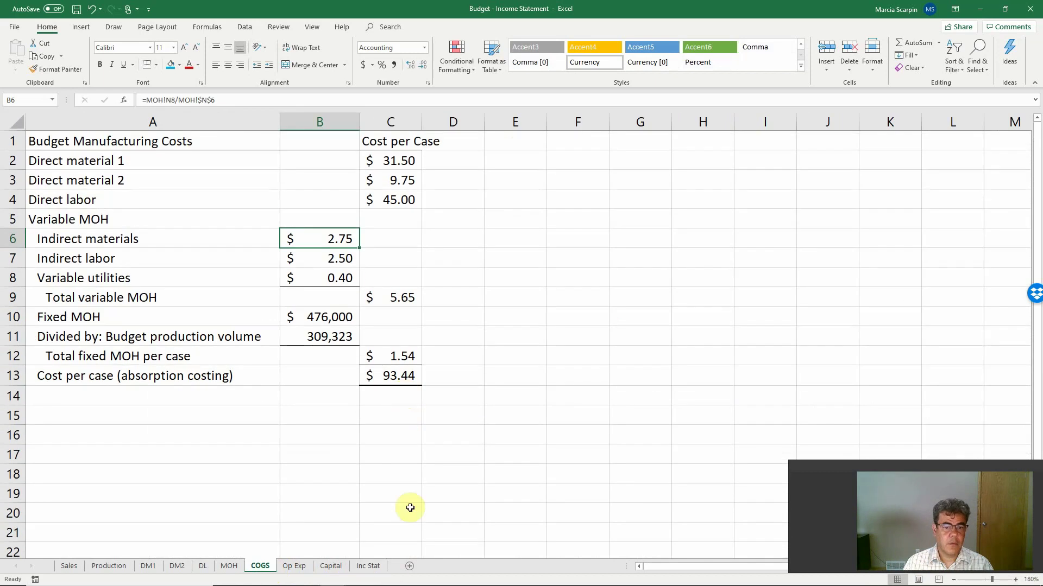
pyautogui.click(383, 564)
# Make January COGS the absolute $93.44 cost per case times the 30,000 January unit sales.
pyautogui.write('=')
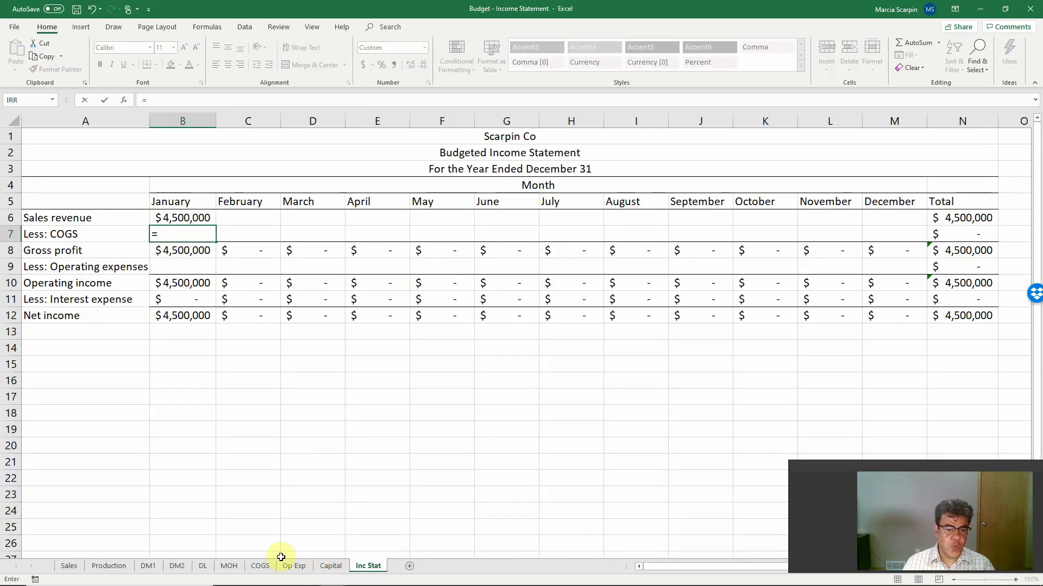
pyautogui.click(262, 566)
pyautogui.click(388, 377)
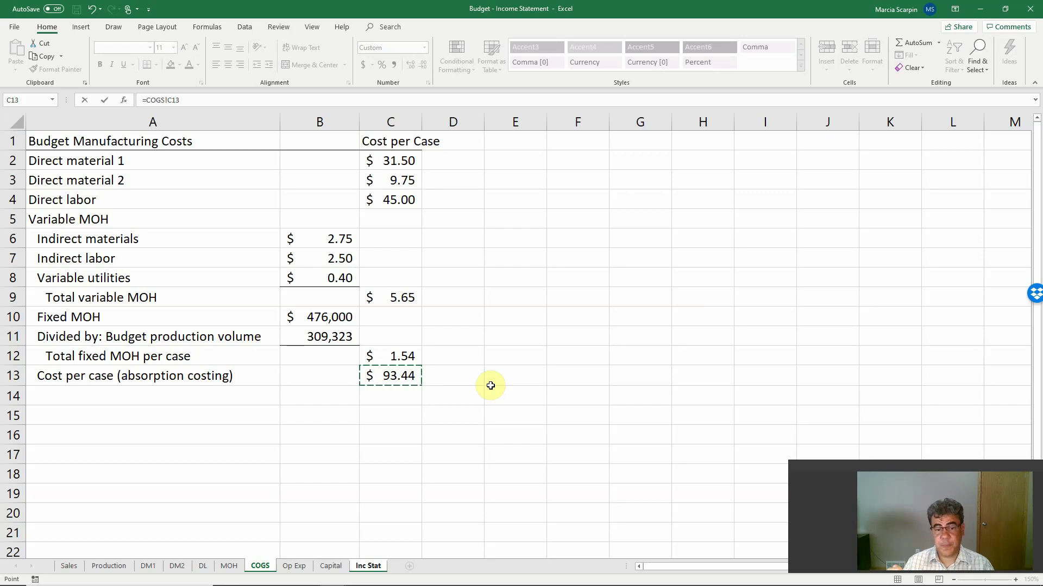
pyautogui.press('F4')
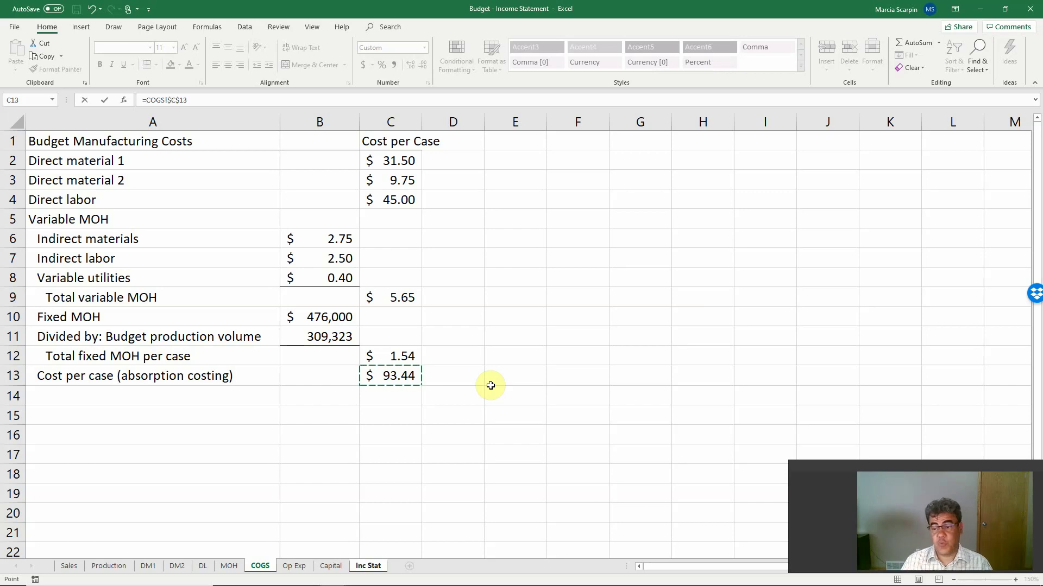
pyautogui.write('*')
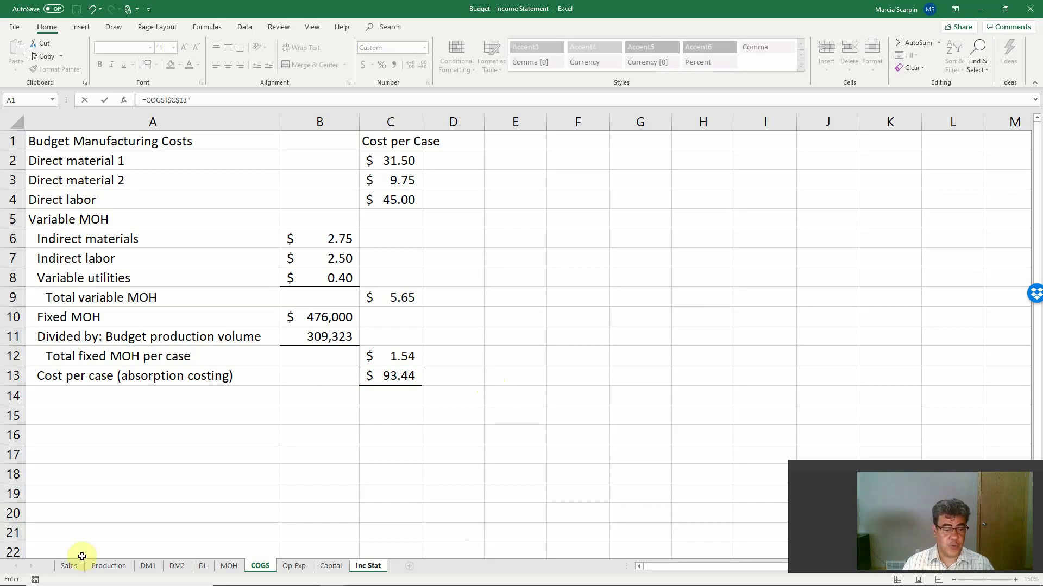
pyautogui.click(68, 566)
pyautogui.click(168, 217)
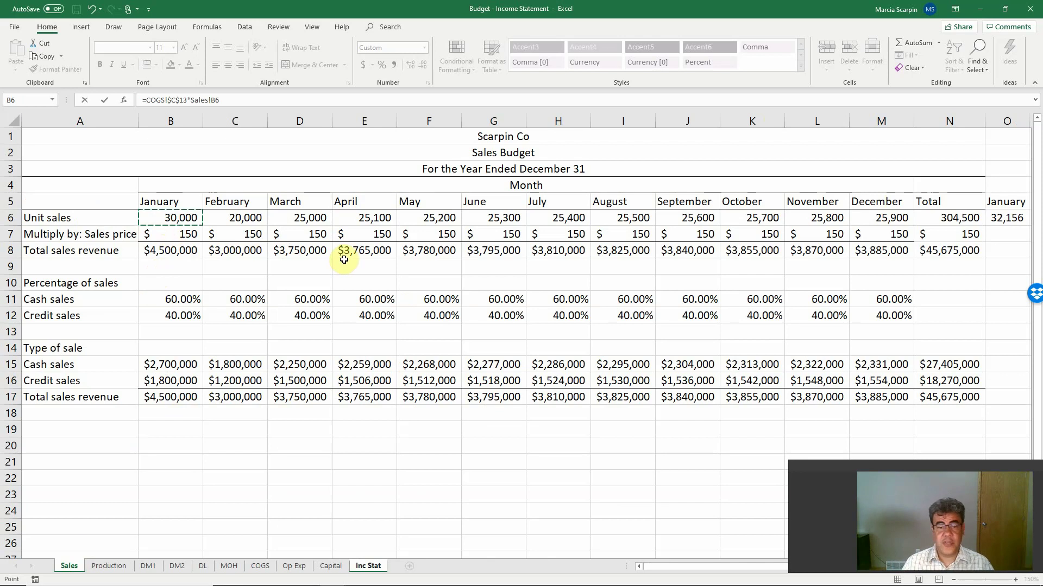
pyautogui.press('Return')
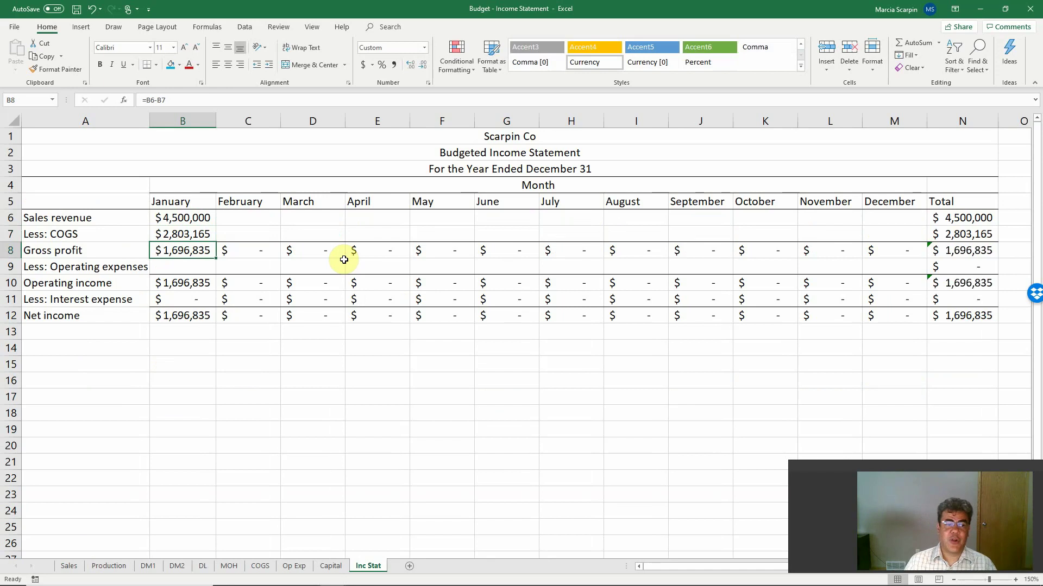
# Link January operating expenses in B9 to the Op Exp sheet's $930,833 total in B20.
pyautogui.press('Down')
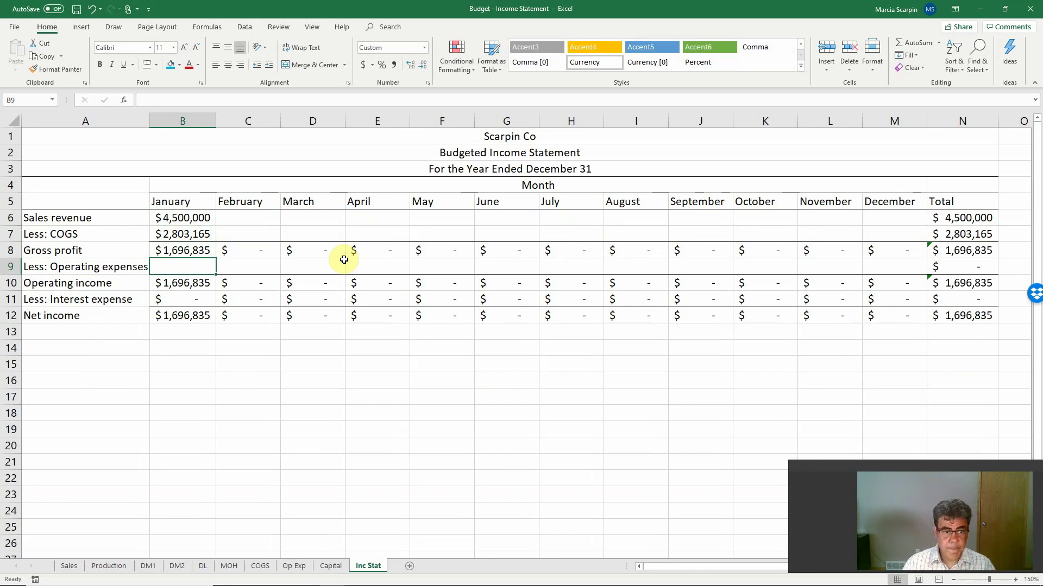
pyautogui.write('=')
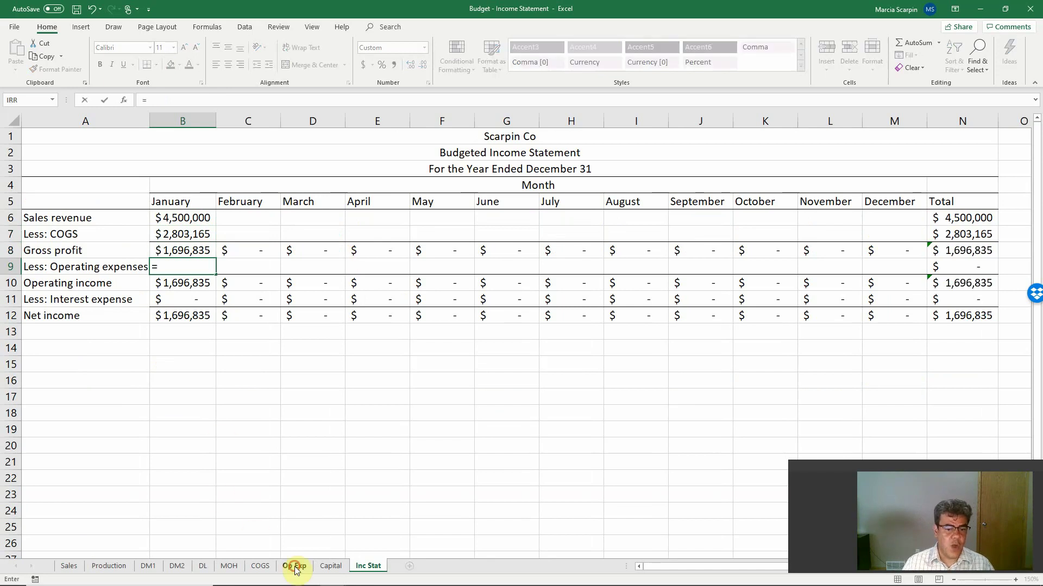
pyautogui.click(295, 566)
pyautogui.click(253, 402)
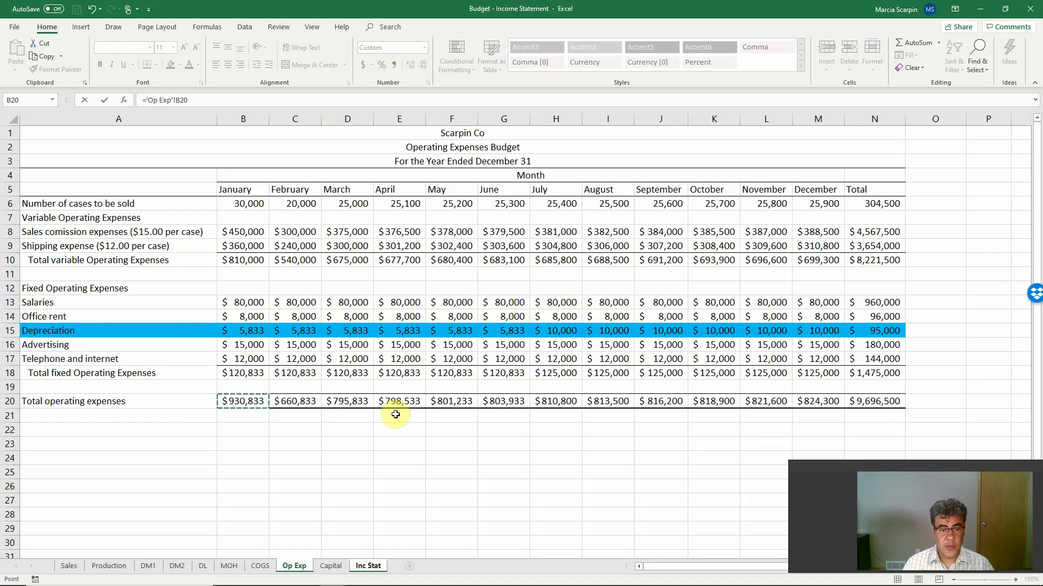
pyautogui.press('Return')
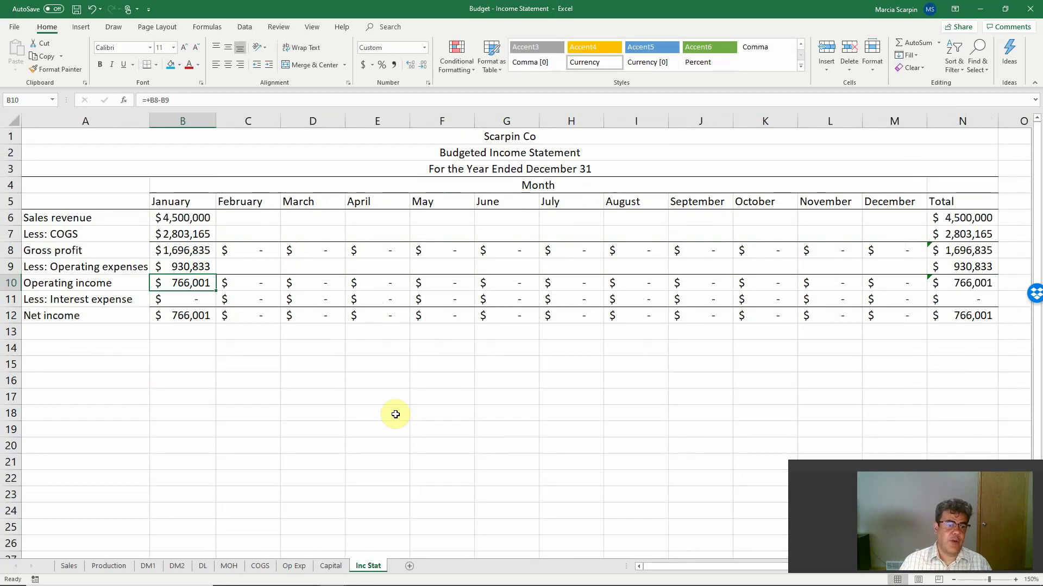
# Fill January's formulas through December for $7,526,372 total net income, then show the thank-you slide.
pyautogui.press('Up')
pyautogui.press('Up')
pyautogui.press('Up')
pyautogui.press('Up')
pyautogui.hotkey('shift', 'Down')
pyautogui.hotkey('shift', 'Down')
pyautogui.hotkey('shift', 'Down')
pyautogui.hotkey('shift', 'Down')
pyautogui.hotkey('shift', 'Down')
pyautogui.hotkey('shift', 'Down')
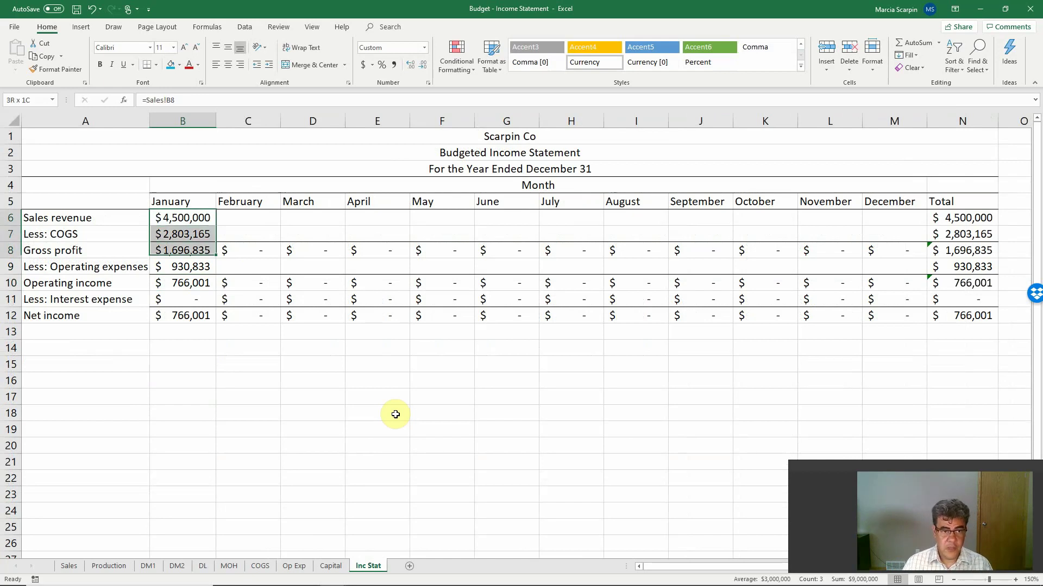
pyautogui.hotkey('ctrl', 'c')
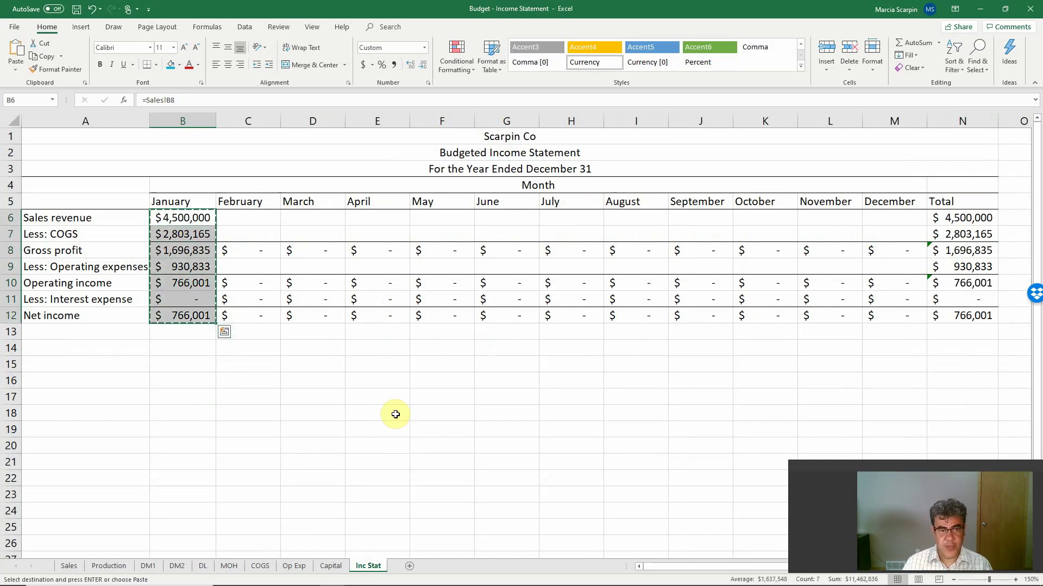
pyautogui.hotkey('shift', 'Right')
pyautogui.hotkey('shift', 'Right')
pyautogui.hotkey('shift', 'Right')
pyautogui.hotkey('shift', 'Right')
pyautogui.hotkey('shift', 'Right')
pyautogui.hotkey('shift', 'Right')
pyautogui.hotkey('shift', 'Right')
pyautogui.hotkey('shift', 'Right')
pyautogui.hotkey('shift', 'Right')
pyautogui.hotkey('shift', 'Right')
pyautogui.hotkey('shift', 'Right')
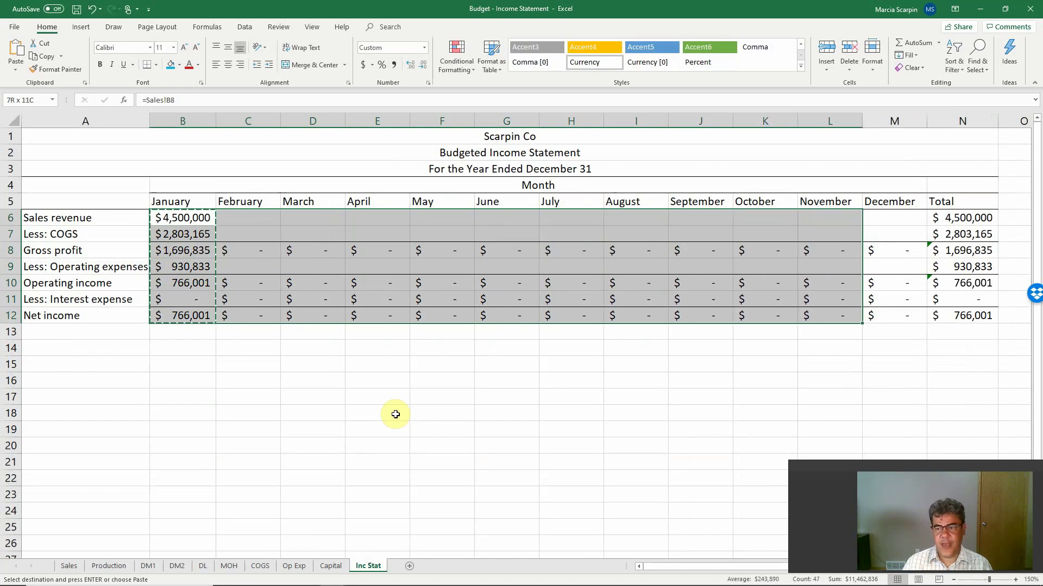
pyautogui.press('Return')
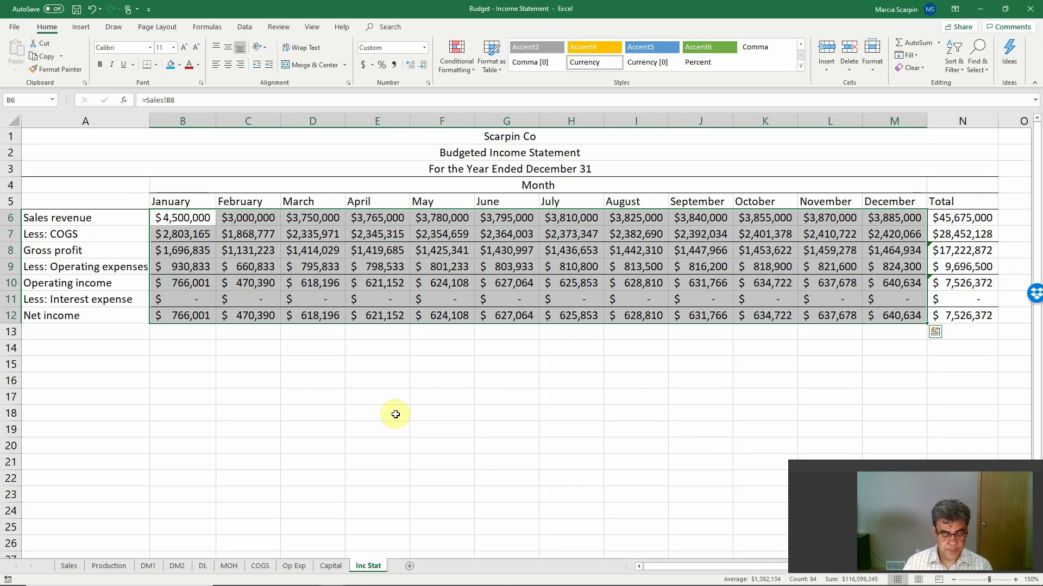
pyautogui.hotkey('alt', 'Tab')
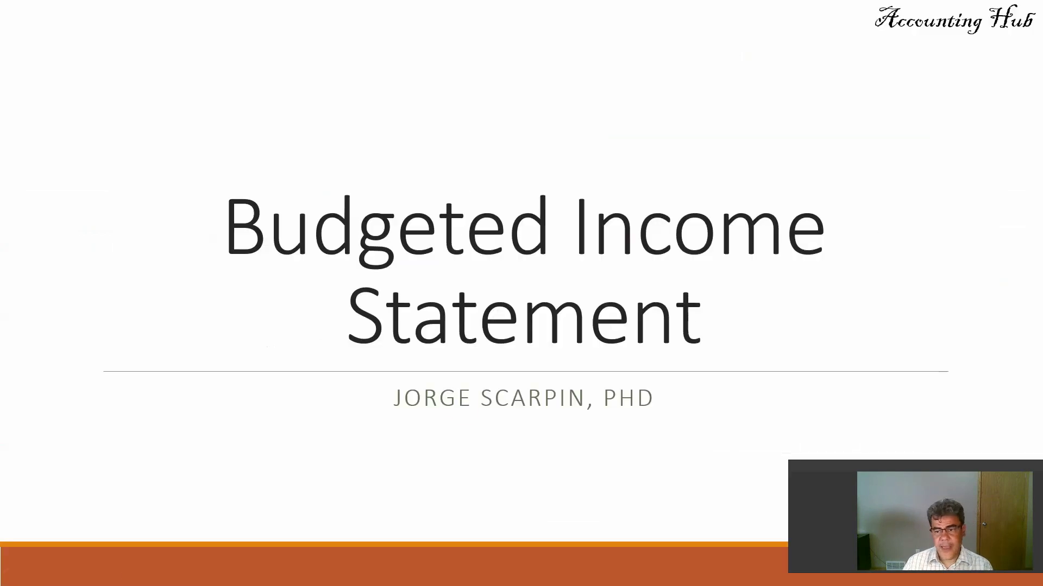
pyautogui.click(461, 403)
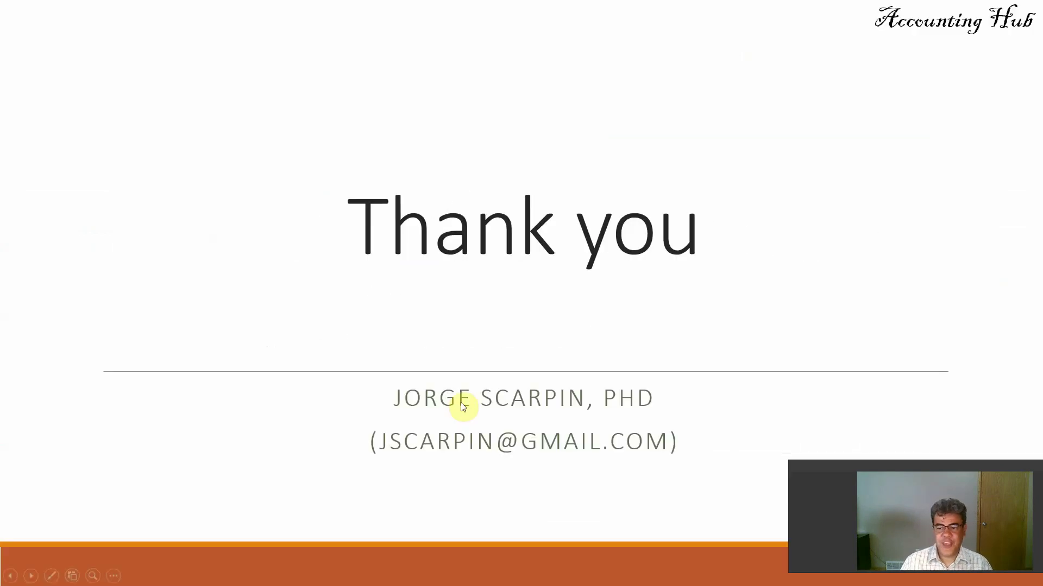